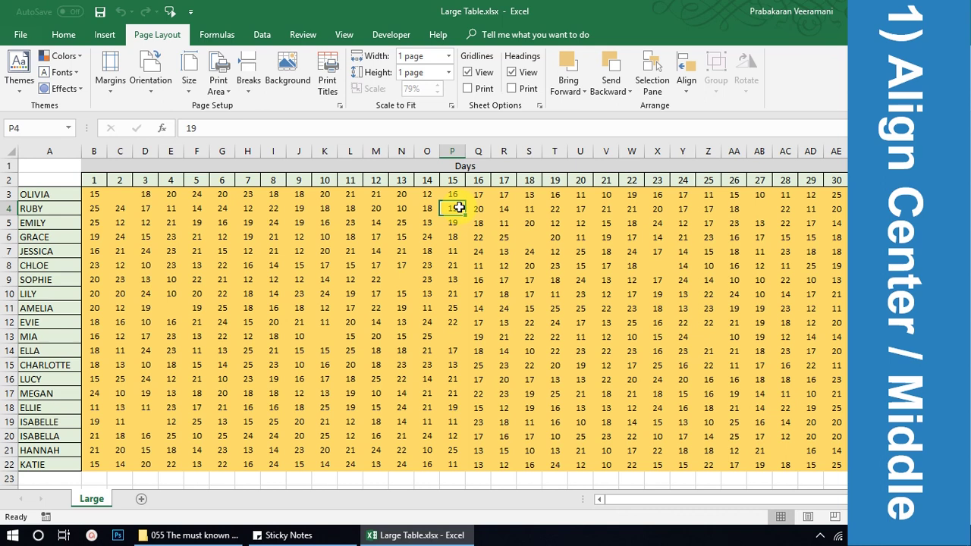
Preview the Days table printout: one landscape A4 page with narrow margins, fit to one page.
key(ctrl+p)
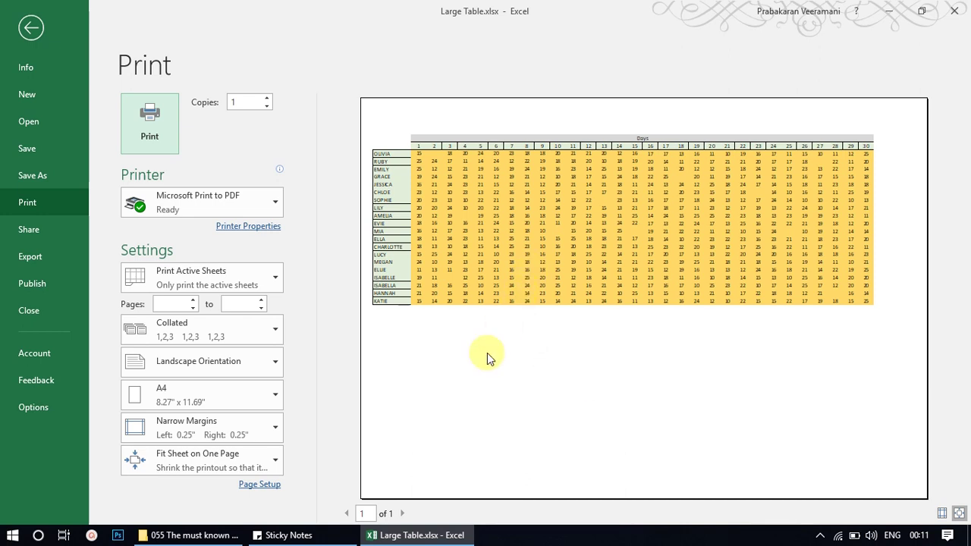
In Page Setup margins, centre the Days table both horizontally and vertically on the page.
click(254, 486)
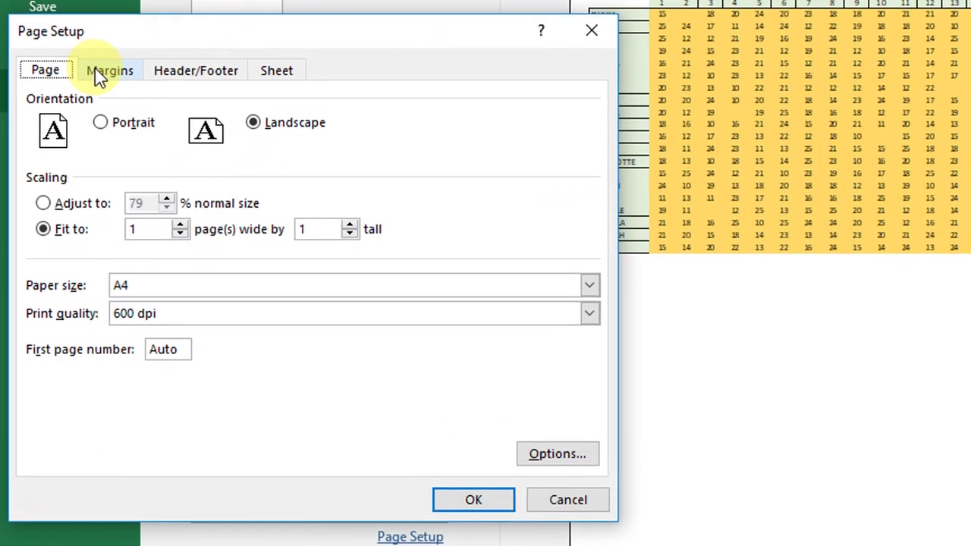
click(96, 74)
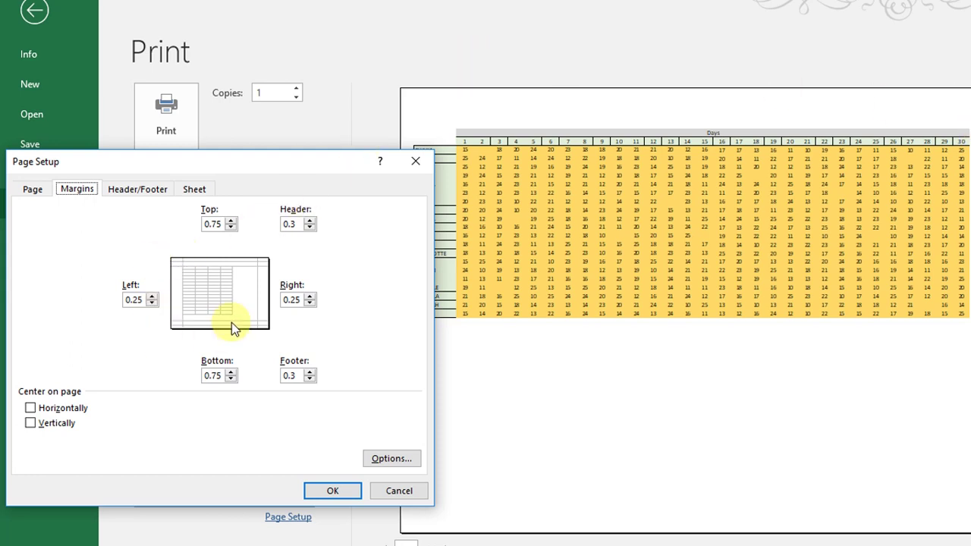
click(30, 410)
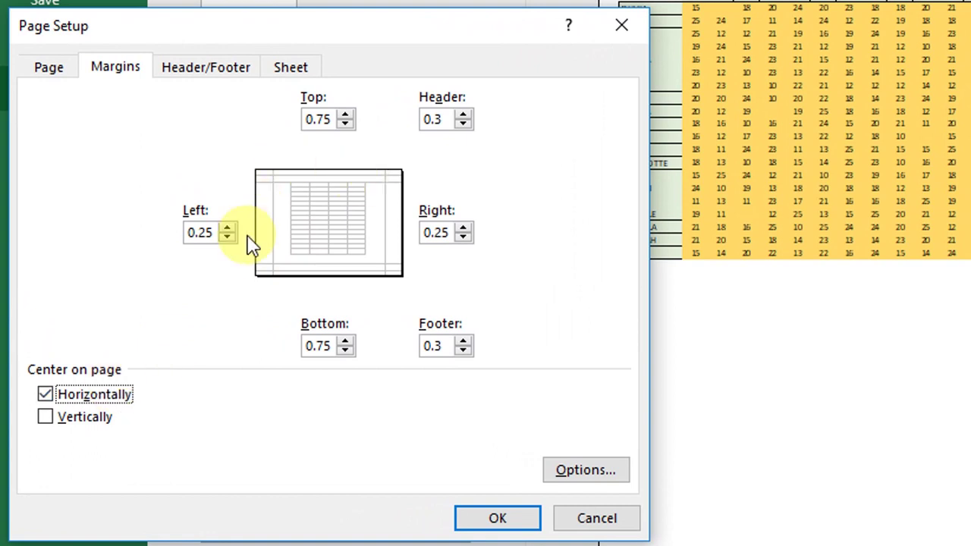
click(100, 399)
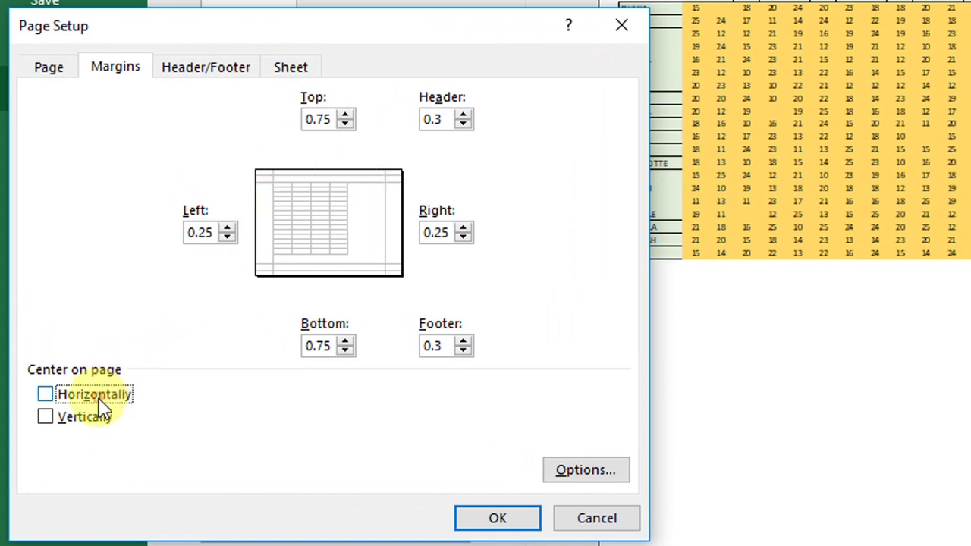
click(46, 395)
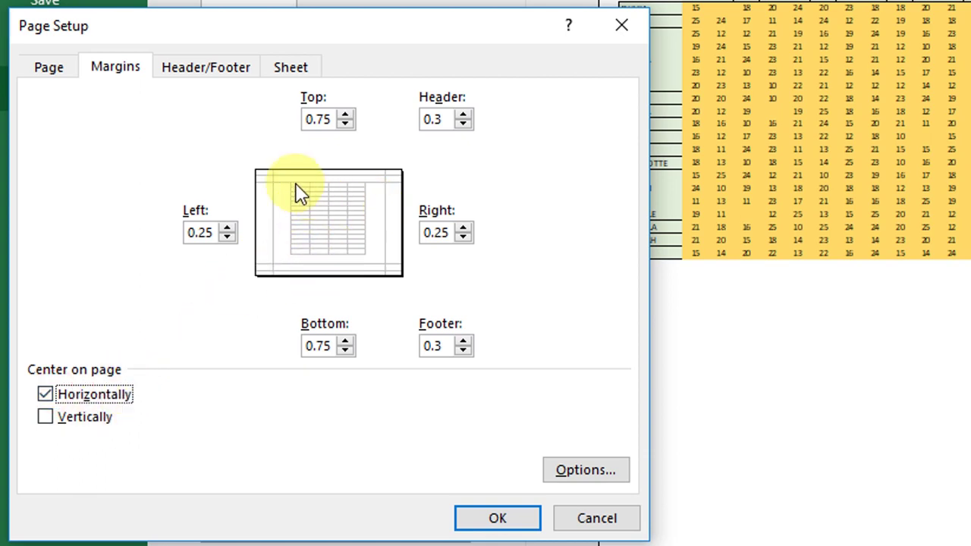
click(88, 424)
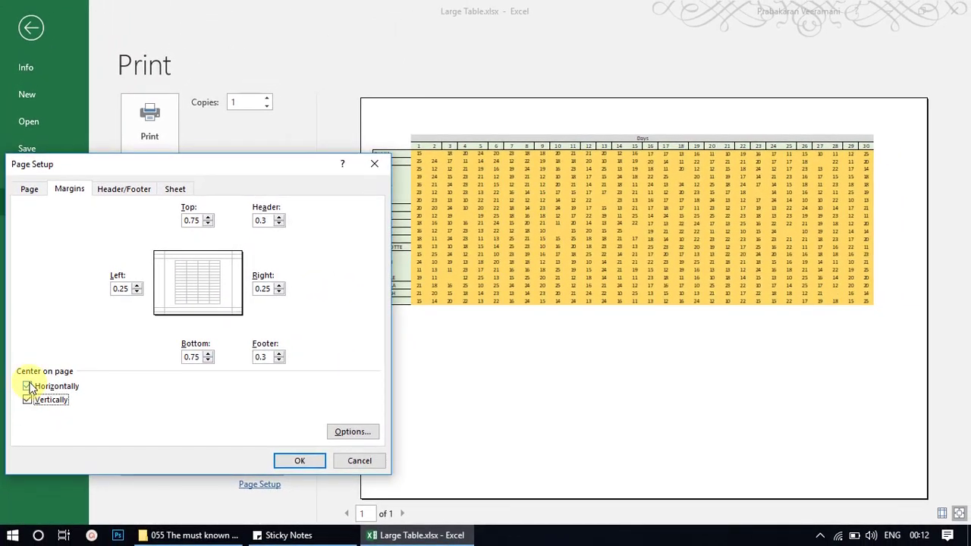
Apply the centring, confirm the centred landscape preview, and return to the Large worksheet.
click(296, 460)
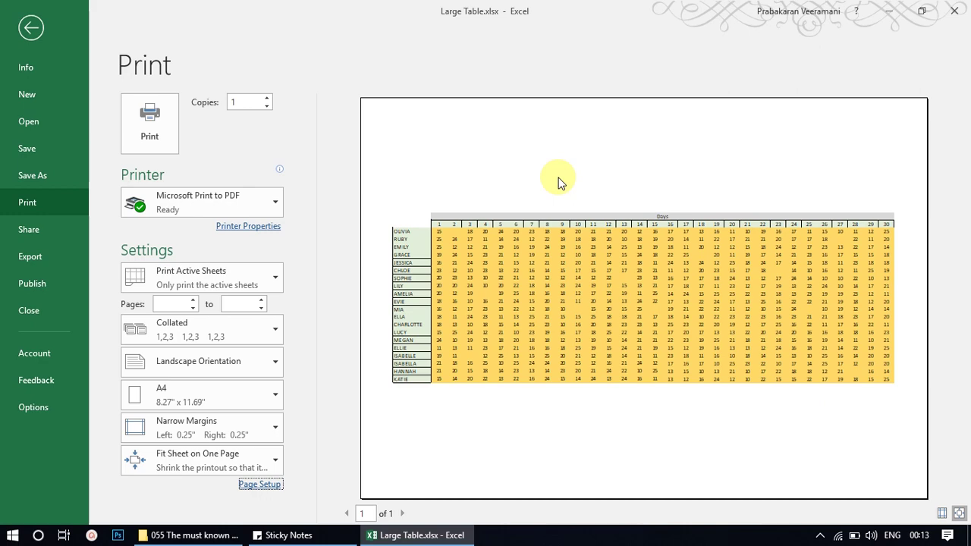
key(Escape)
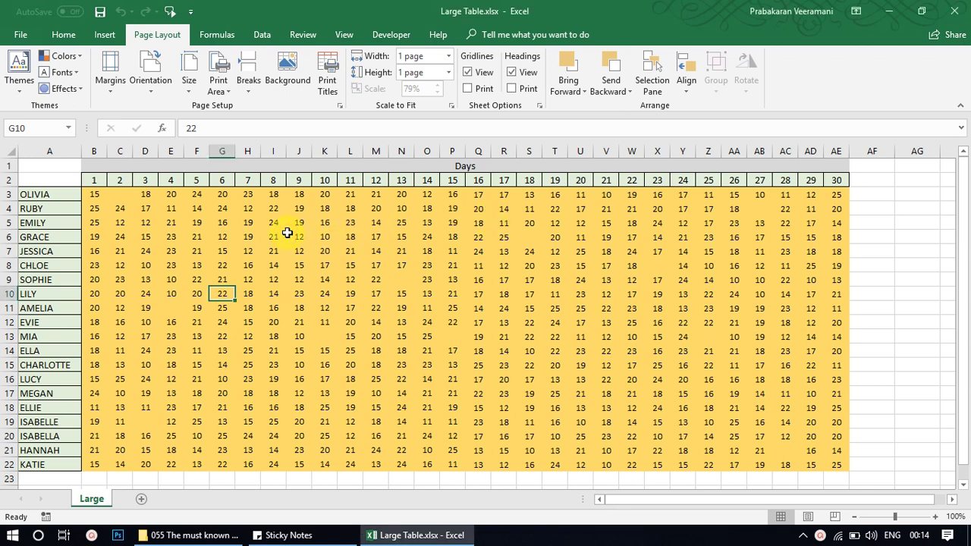
key(ctrl+p)
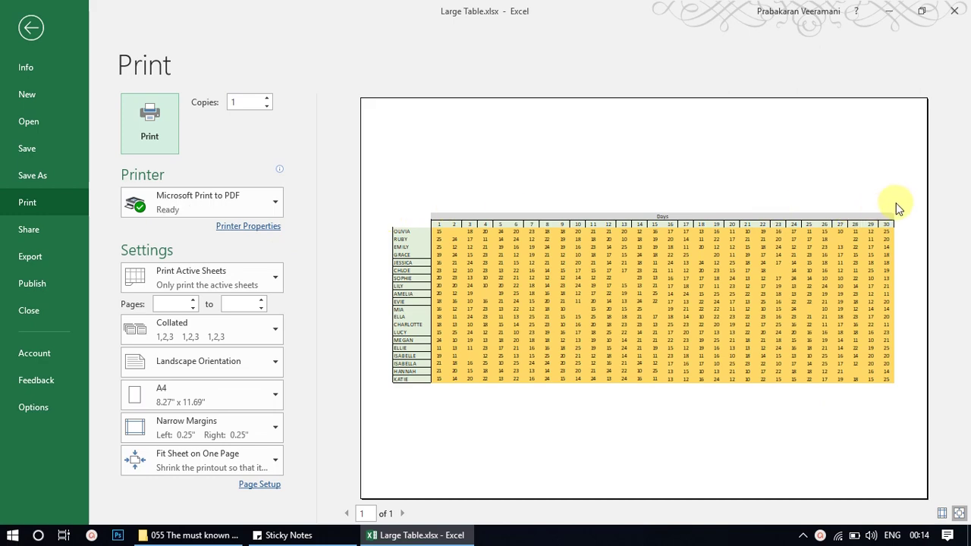
key(Escape)
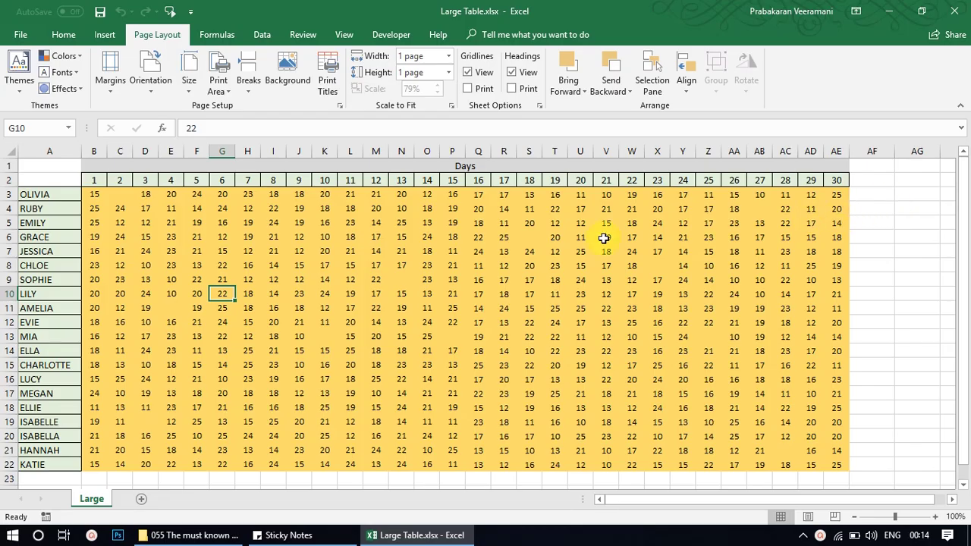
Add Sheet1, enter 5 in E7 and E8, and preview it on a portrait page.
click(141, 499)
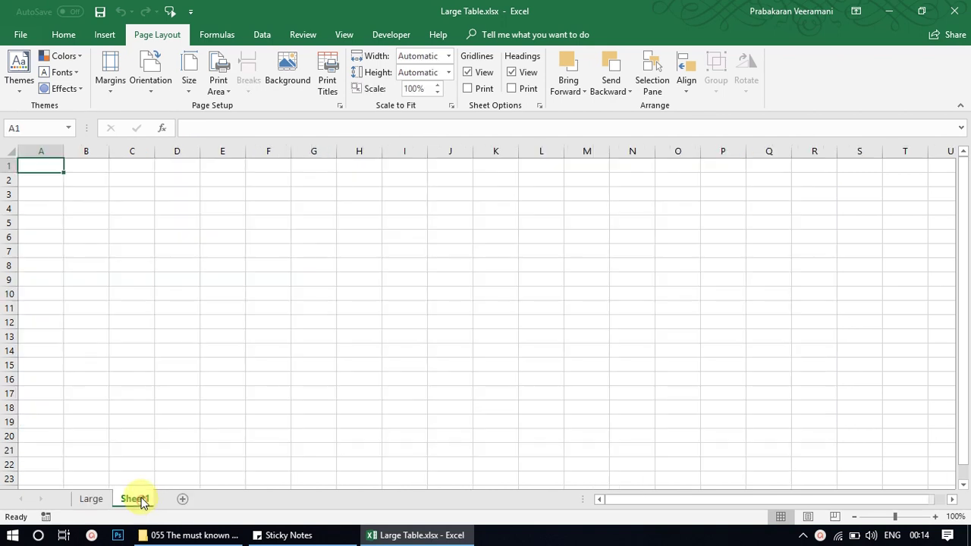
drag(302, 195, 64, 331)
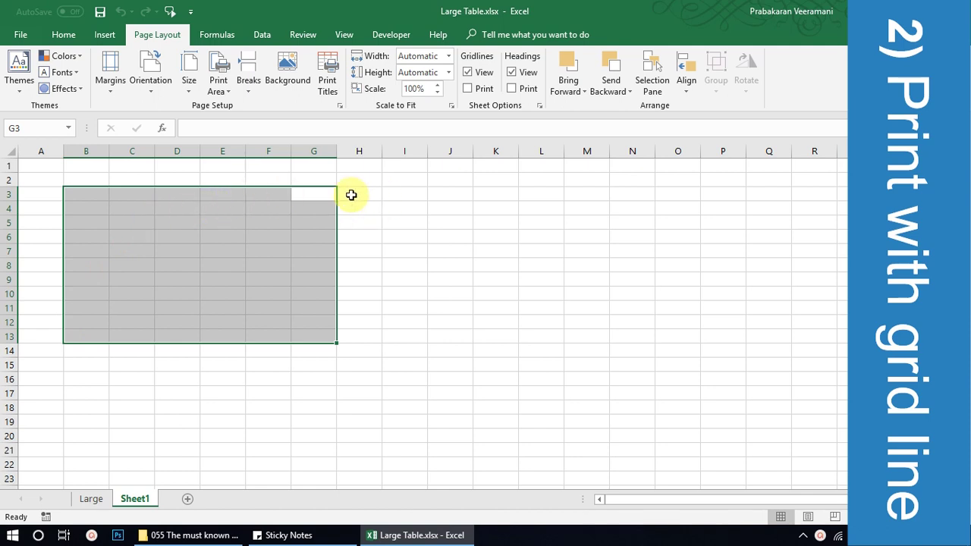
click(274, 192)
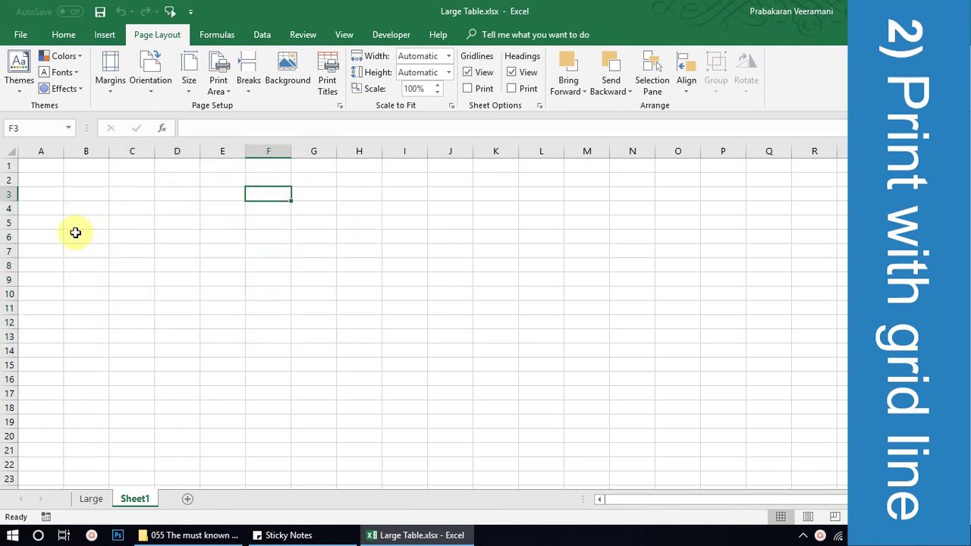
click(210, 247)
text(5)
key(Return)
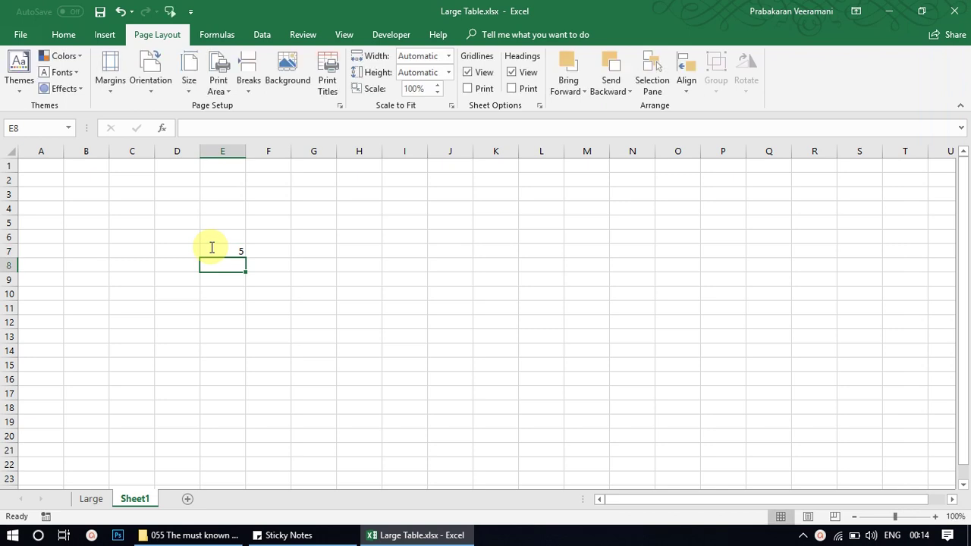
text(5)
key(Return)
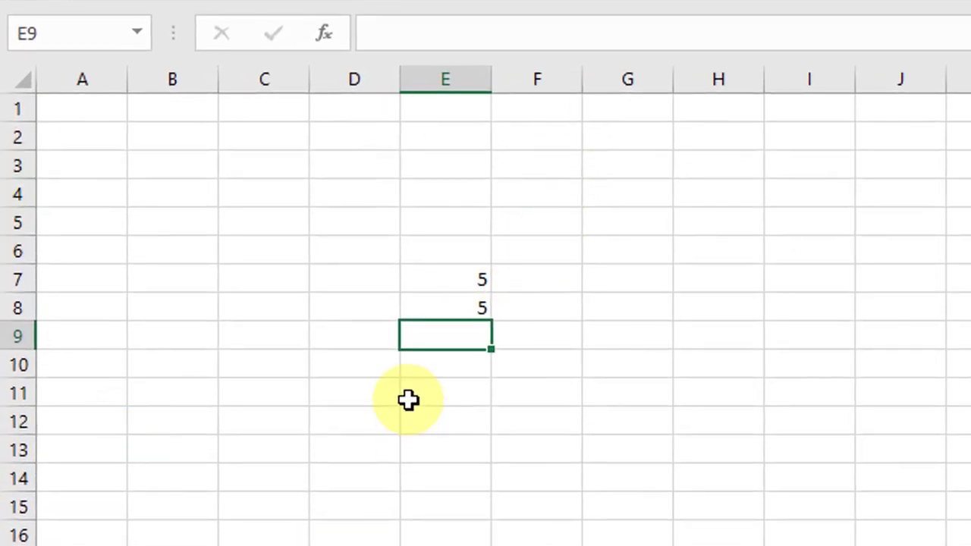
key(ctrl+p)
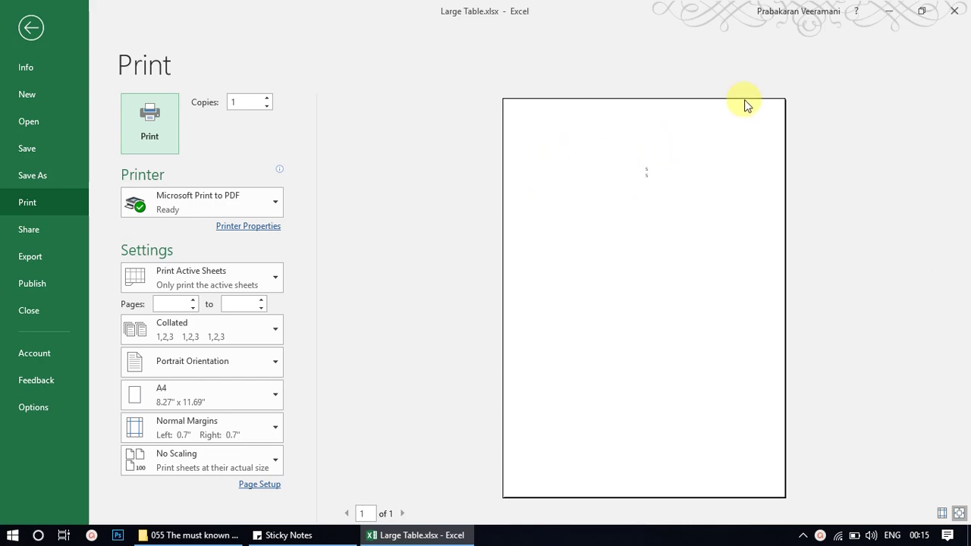
Turn on Gridlines Print for Sheet1 and preview the ruled grid around the two 5s.
key(Escape)
click(227, 224)
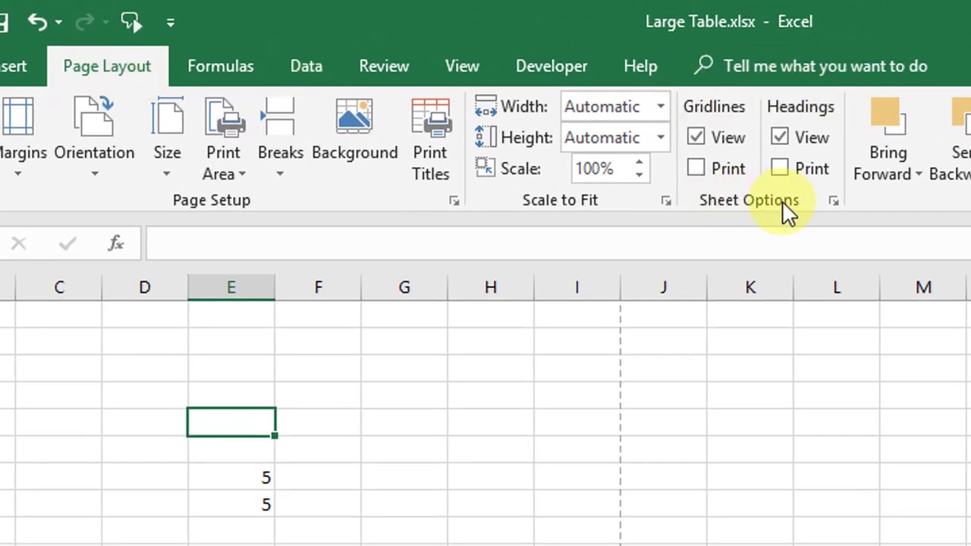
click(696, 169)
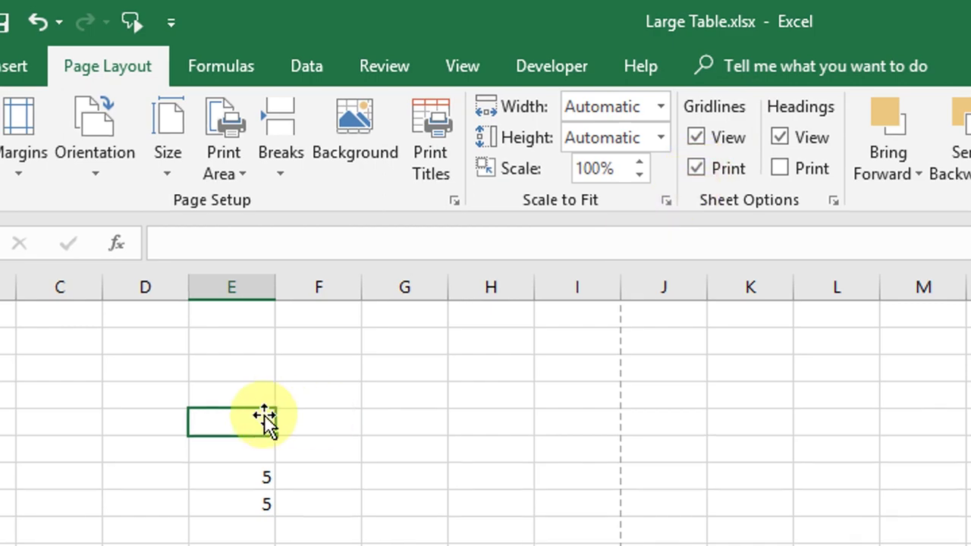
key(ctrl+p)
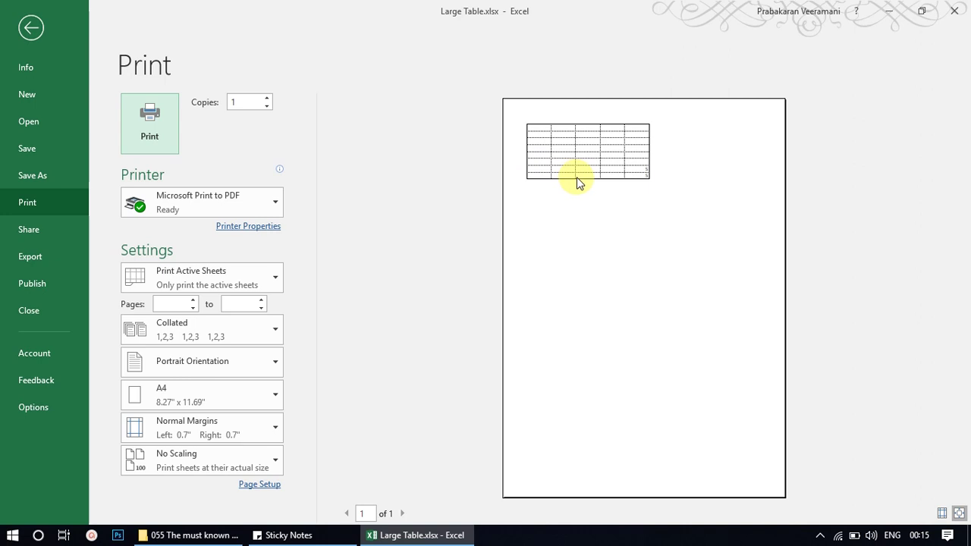
key(Escape)
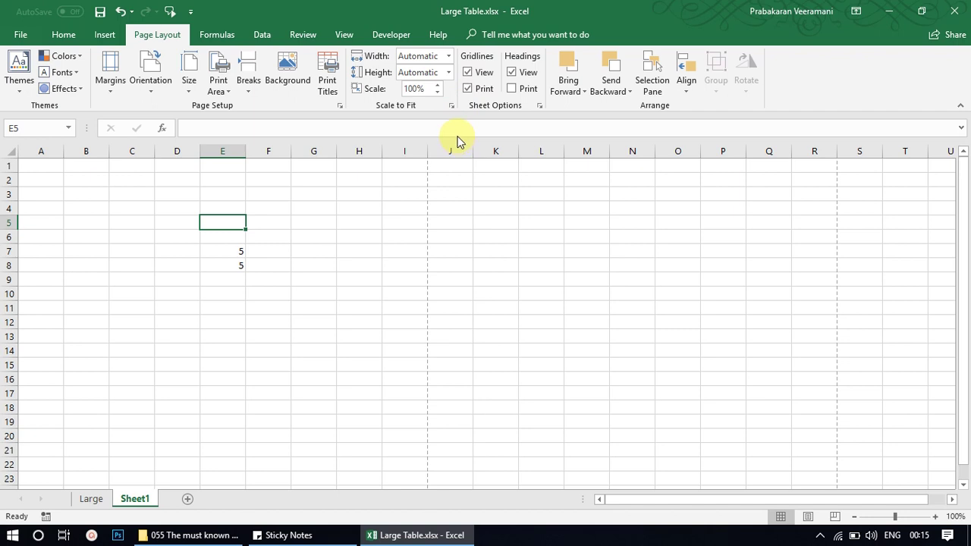
key(Down)
key(Down)
key(Down)
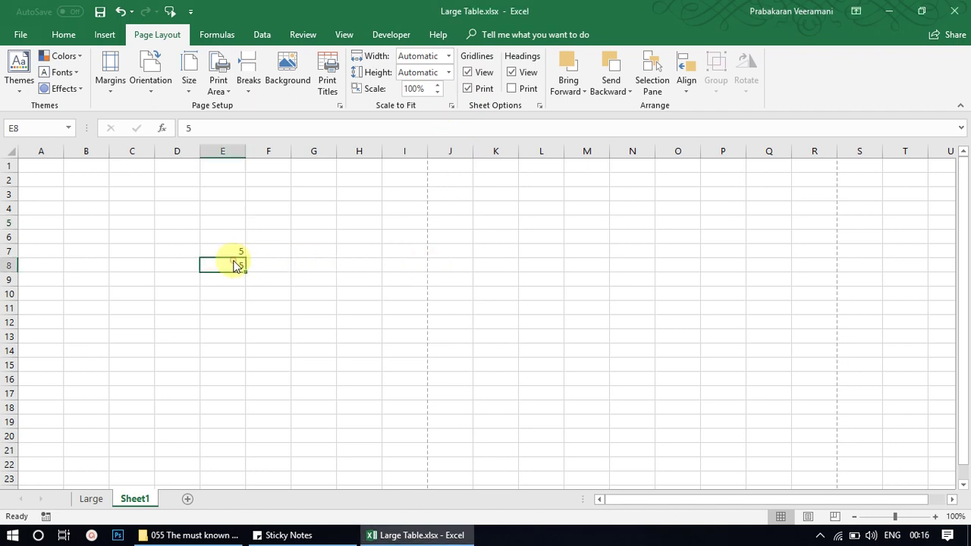
key(ctrl+p)
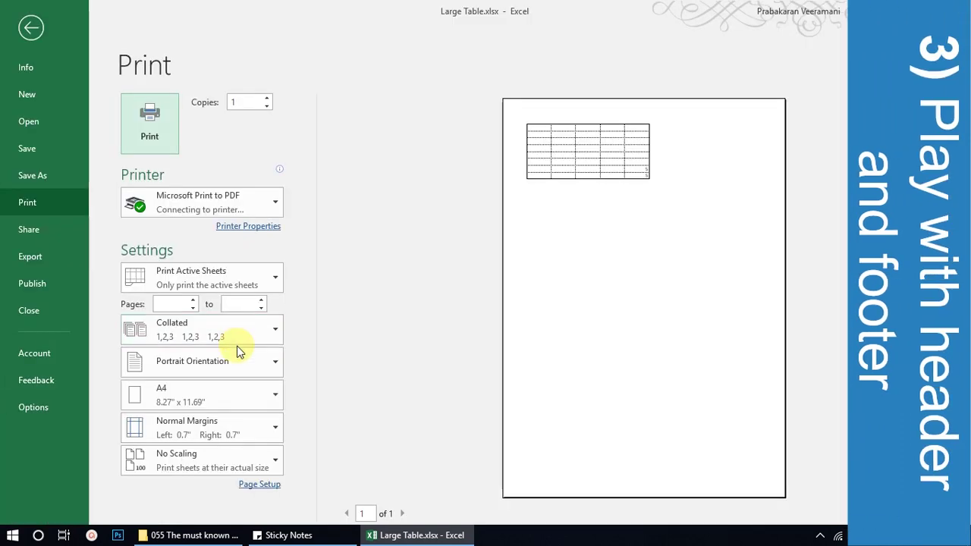
Switch back to the Large sheet and preview its Days table on the landscape page.
key(Escape)
click(91, 498)
click(142, 351)
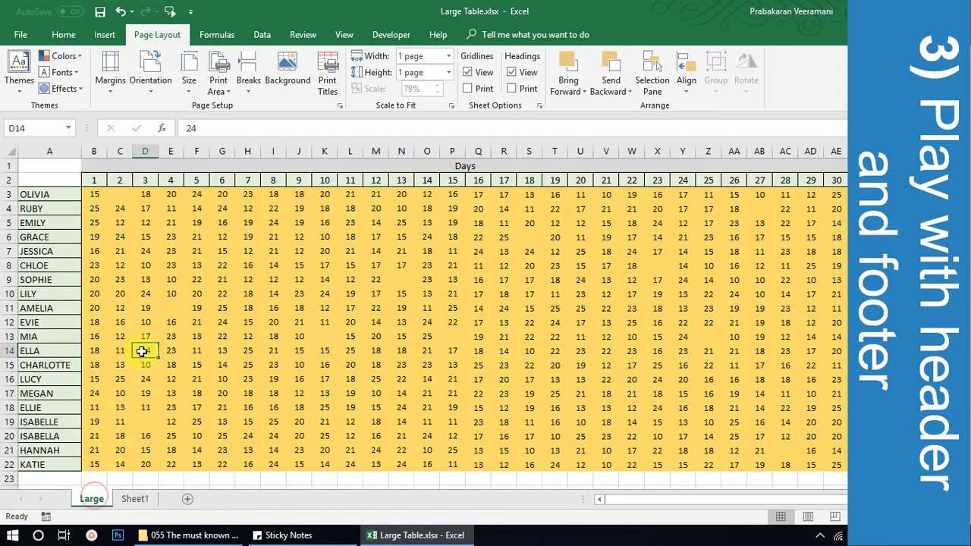
key(ctrl+p)
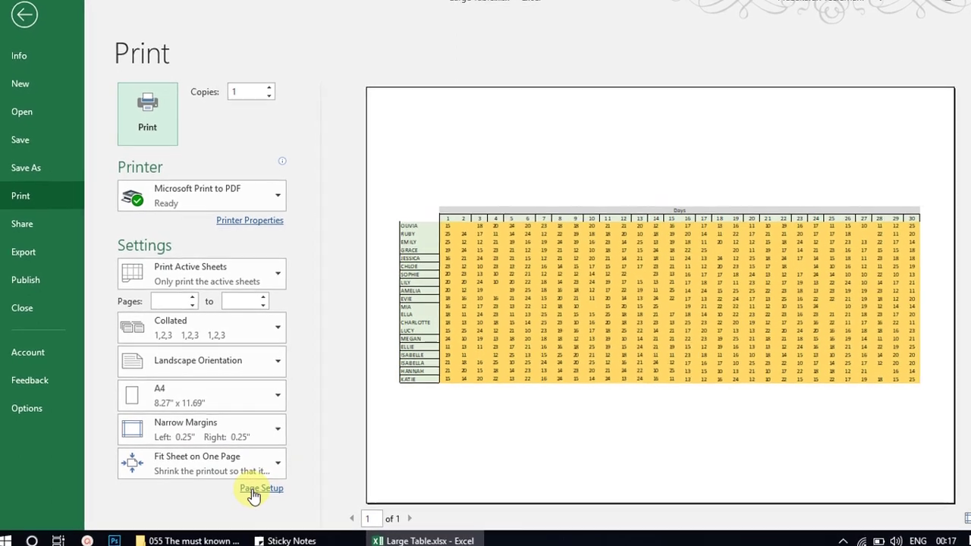
Set the page header to the preset 'Page 1 of ?'.
click(265, 496)
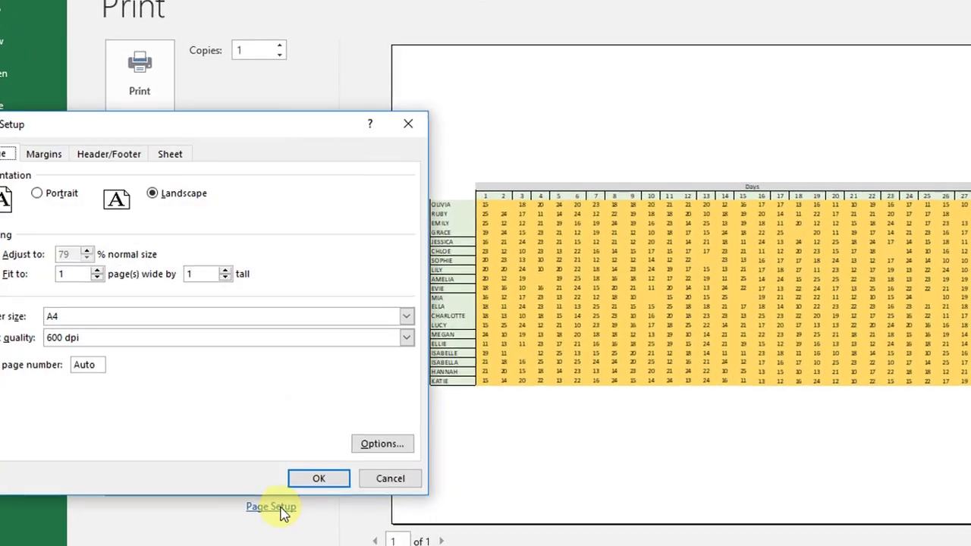
drag(210, 116, 563, 43)
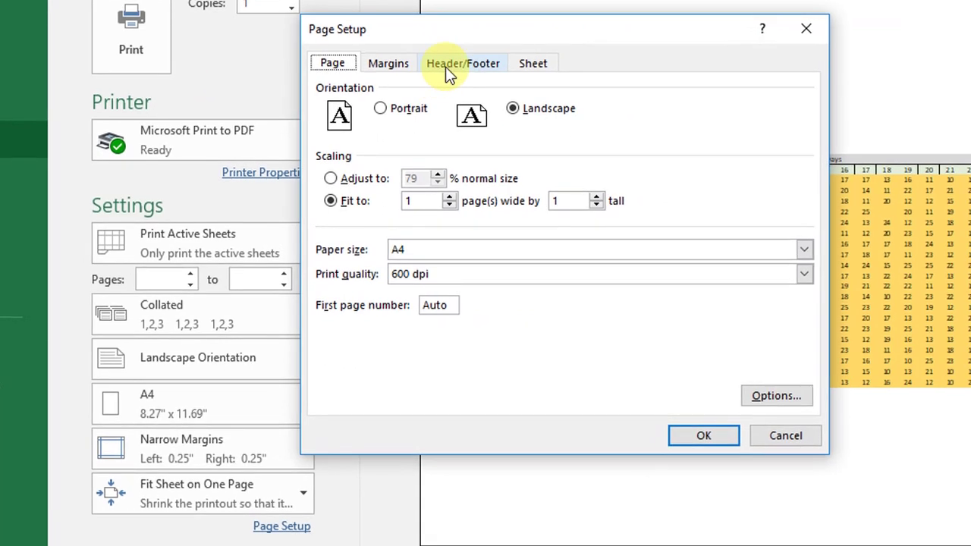
click(449, 67)
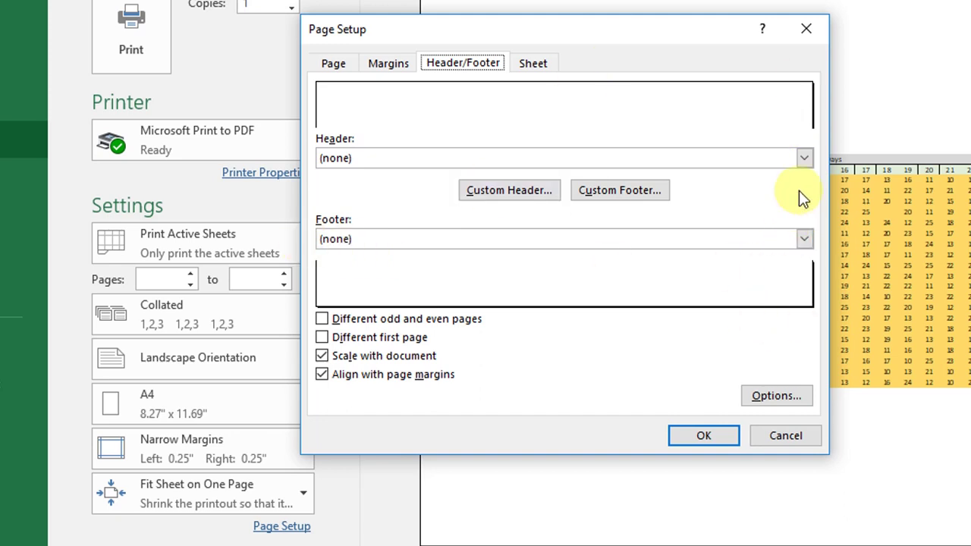
click(812, 160)
click(811, 160)
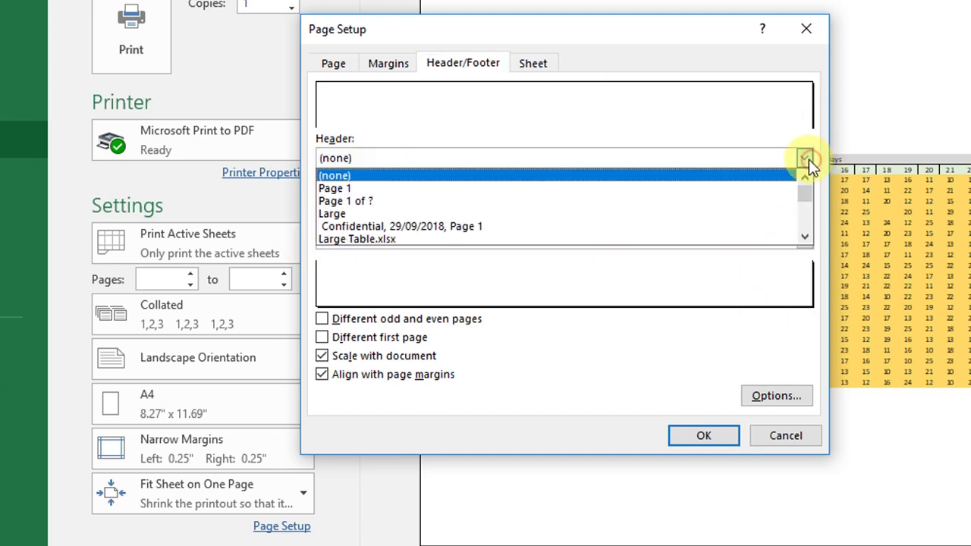
mouse_move(802, 188)
mouse_down()
mouse_move(806, 236)
mouse_move(808, 175)
mouse_up()
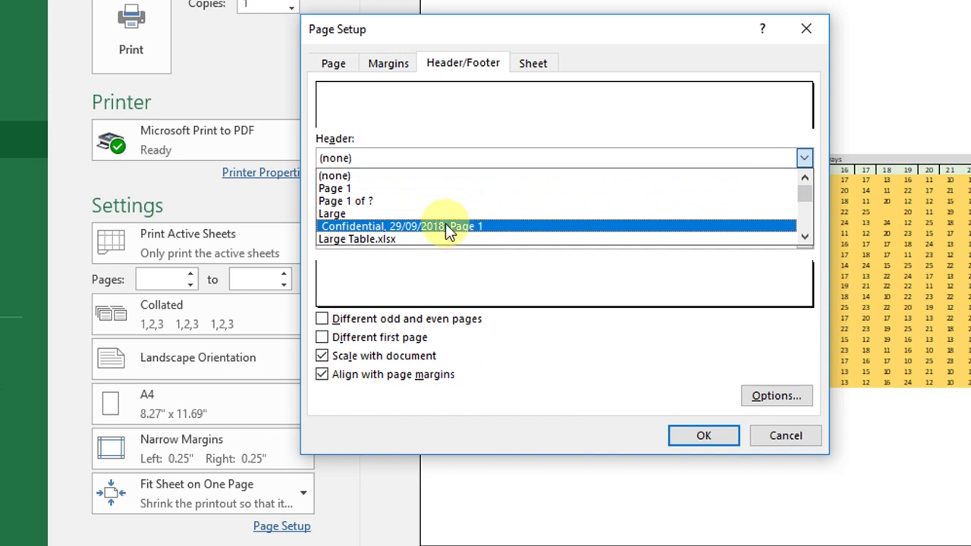
click(418, 202)
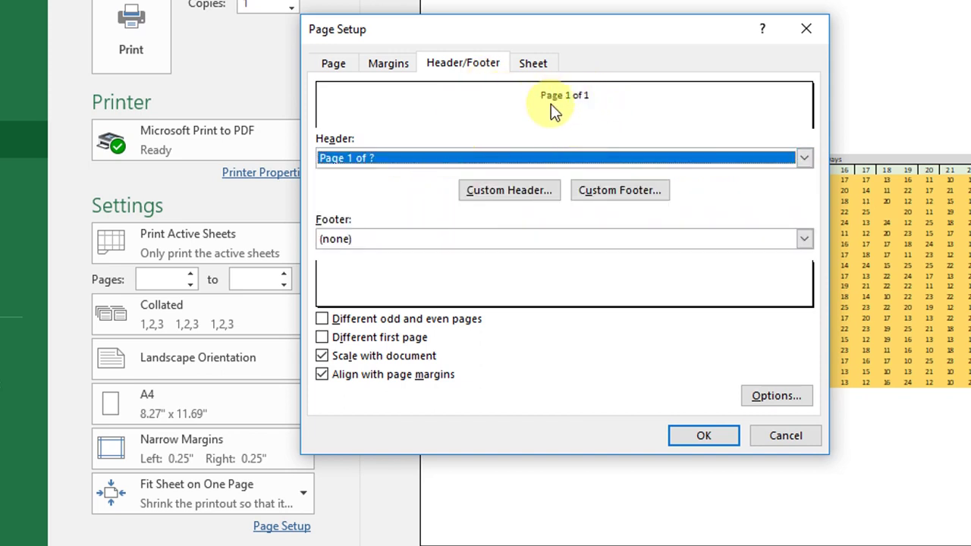
Set the footer to 'Page 1 of ?' too, keeping the same header choice.
click(803, 239)
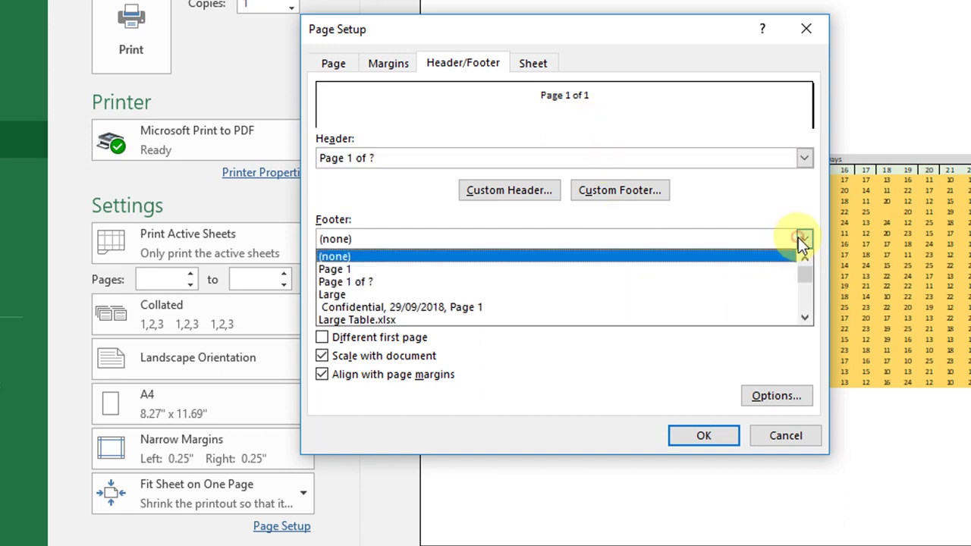
click(501, 282)
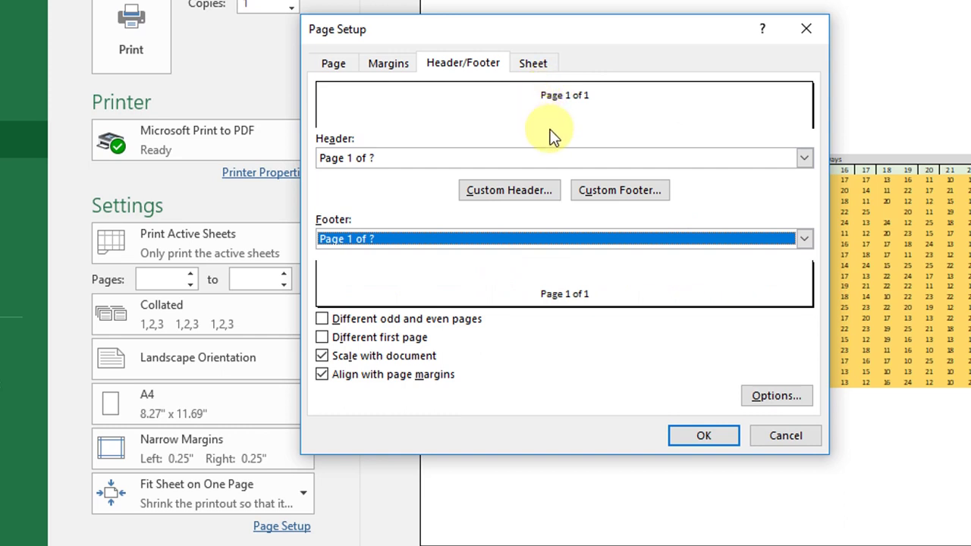
click(427, 156)
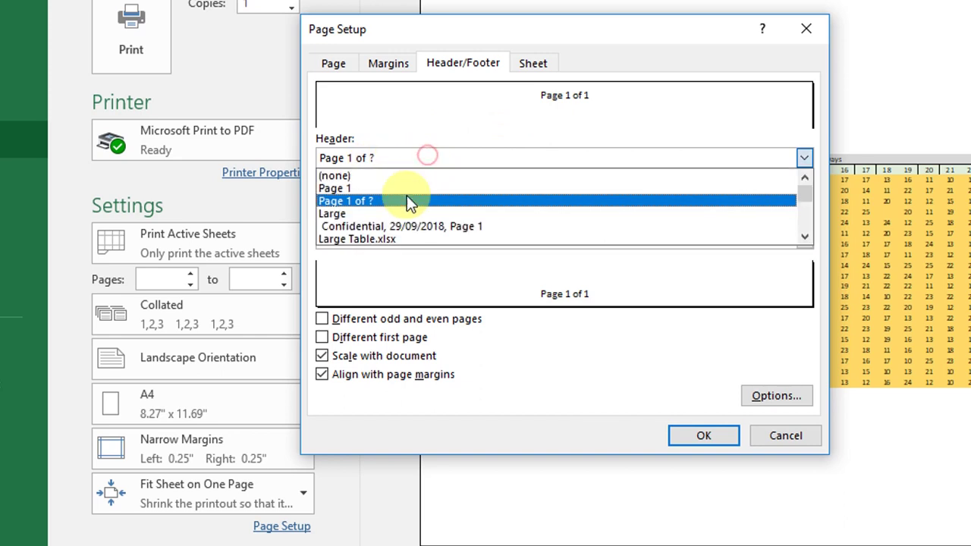
drag(804, 198, 803, 164)
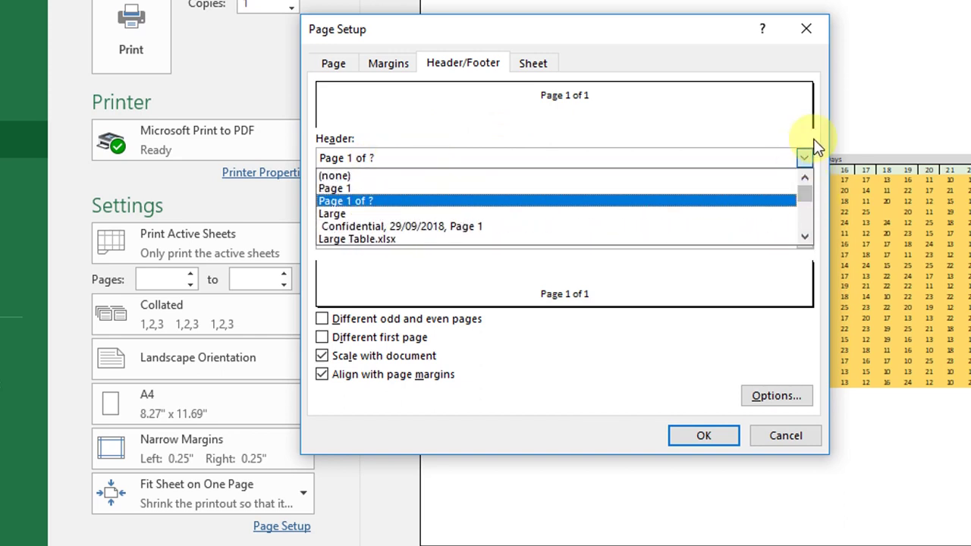
click(804, 158)
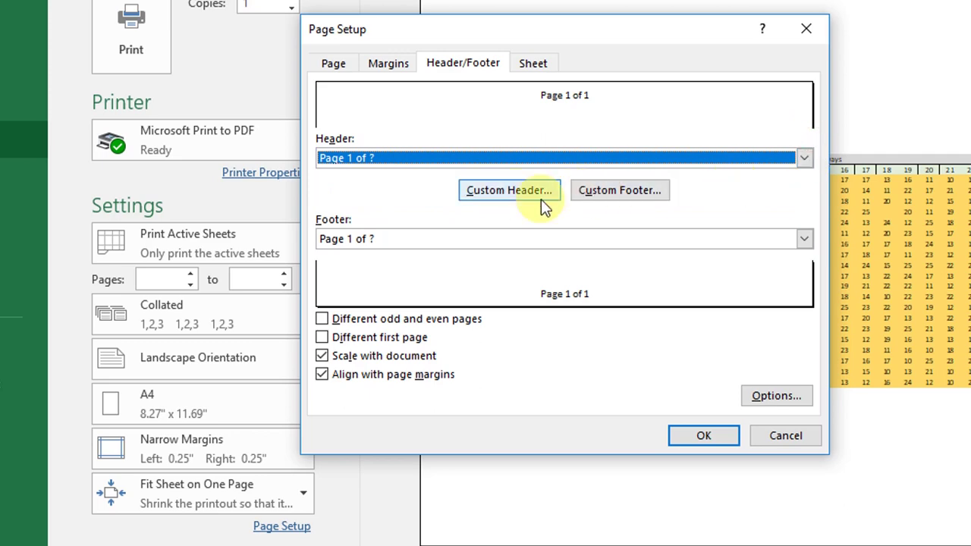
Add the page number to the left header section and the file name to the right section.
click(520, 191)
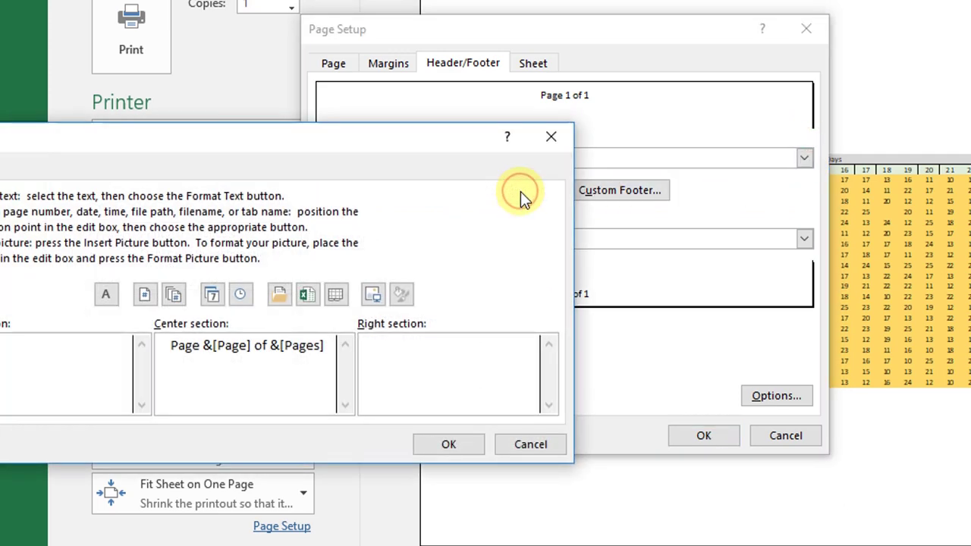
drag(448, 150, 805, 8)
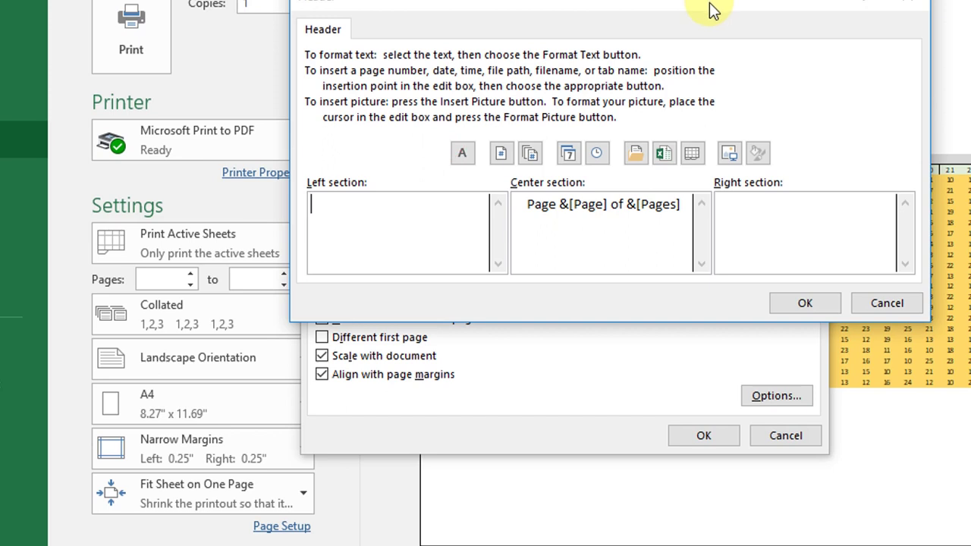
click(425, 217)
click(501, 155)
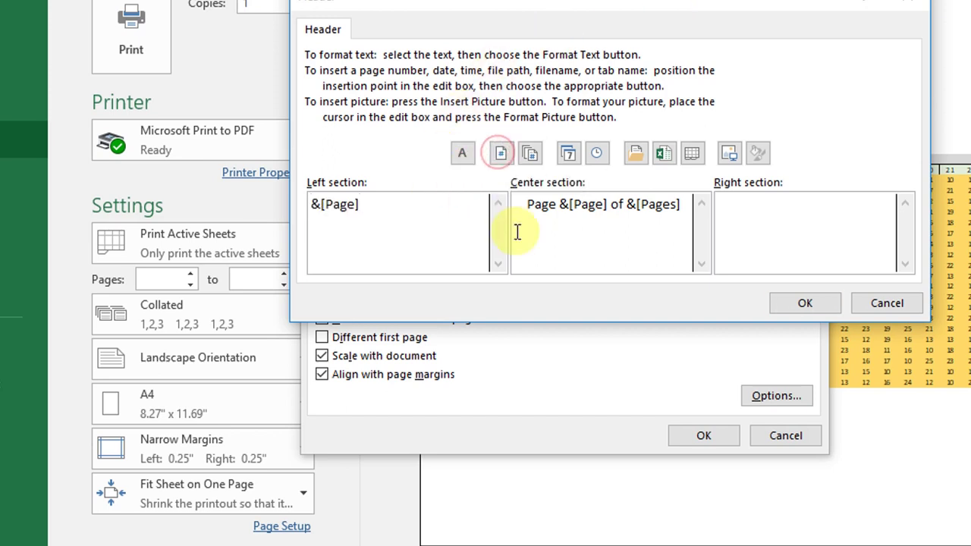
click(794, 219)
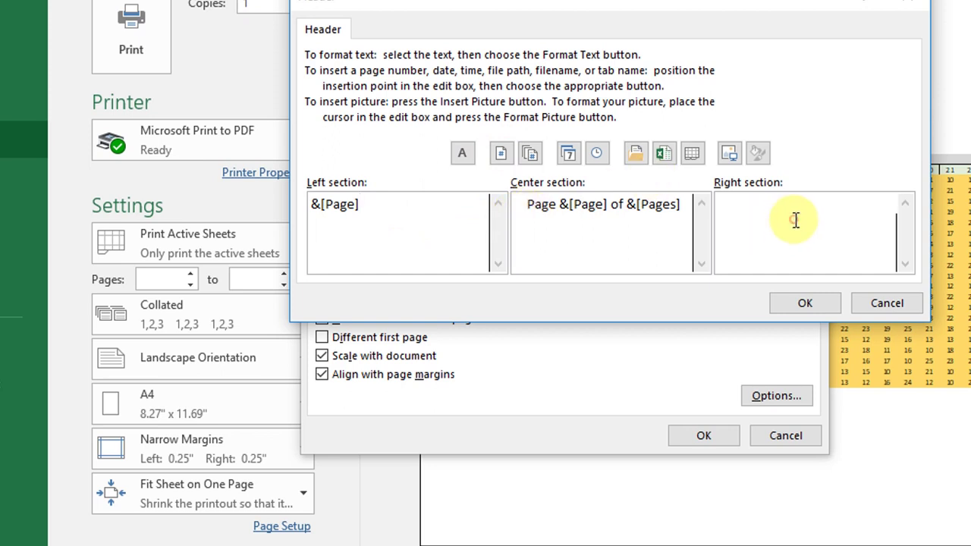
click(663, 156)
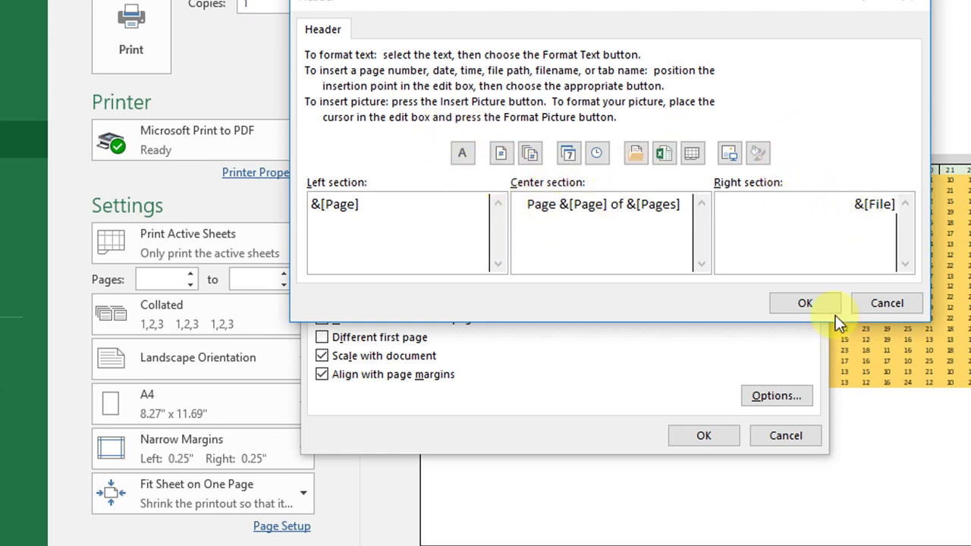
click(805, 298)
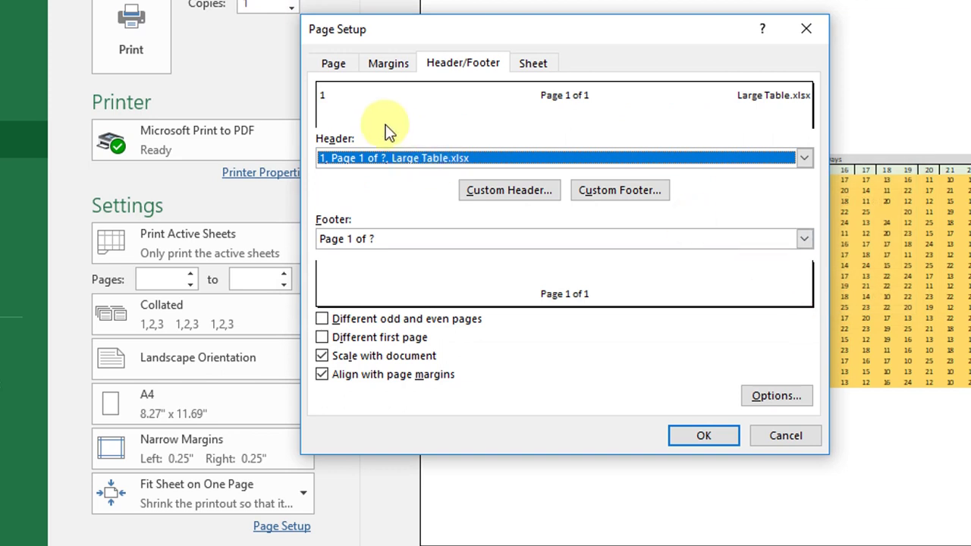
click(612, 188)
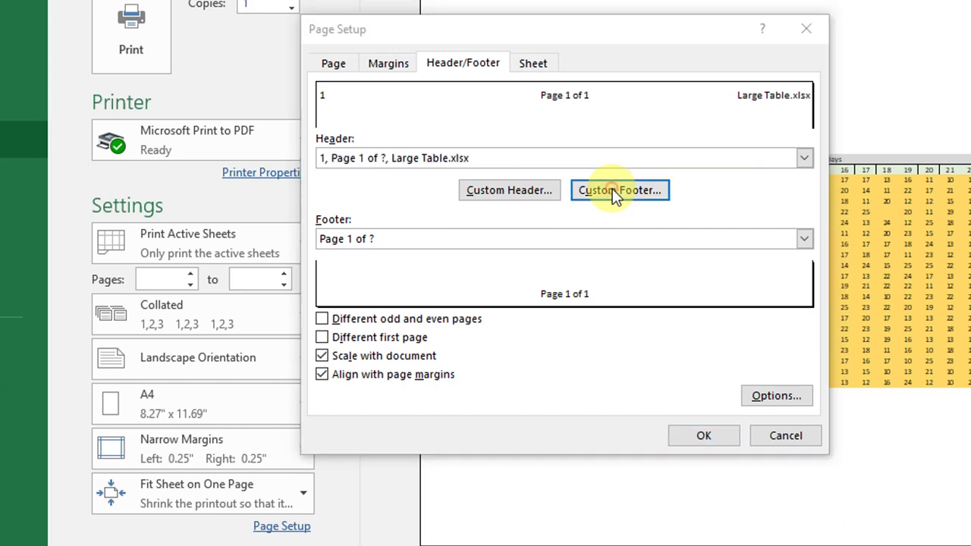
click(903, 6)
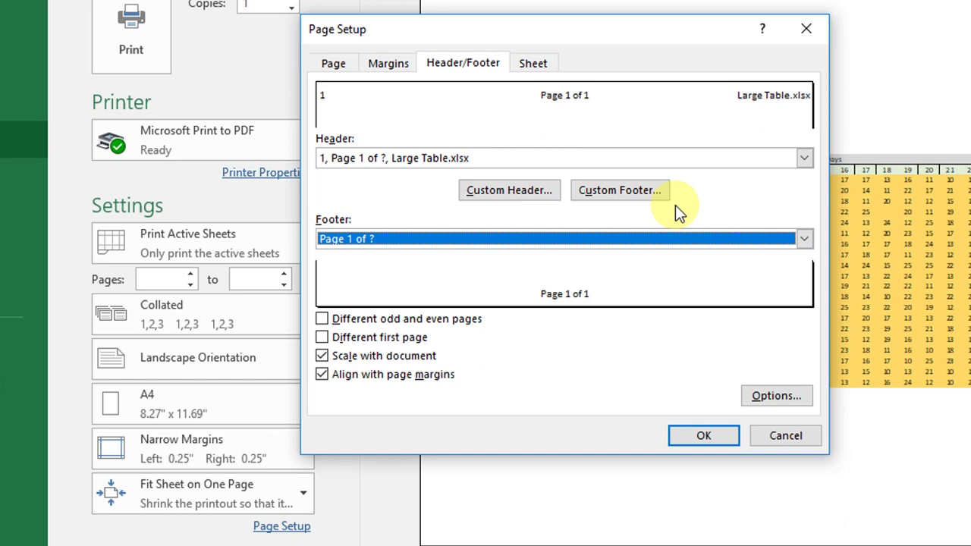
Apply the page settings and preview the header 1, Page 1 of 1, Large Table.xlsx with footer.
click(701, 439)
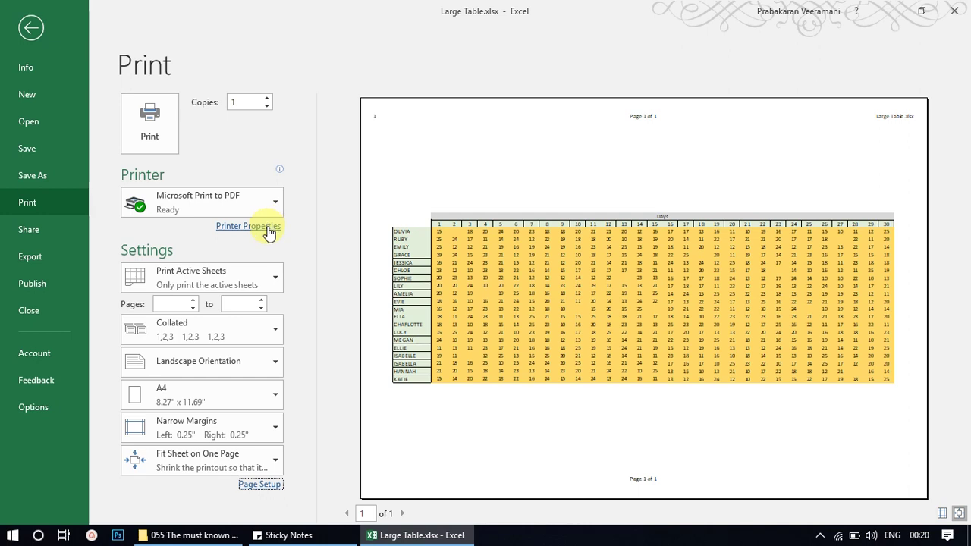
Tick Black and white on the Page Setup Sheet tab for the Large sheet.
click(259, 485)
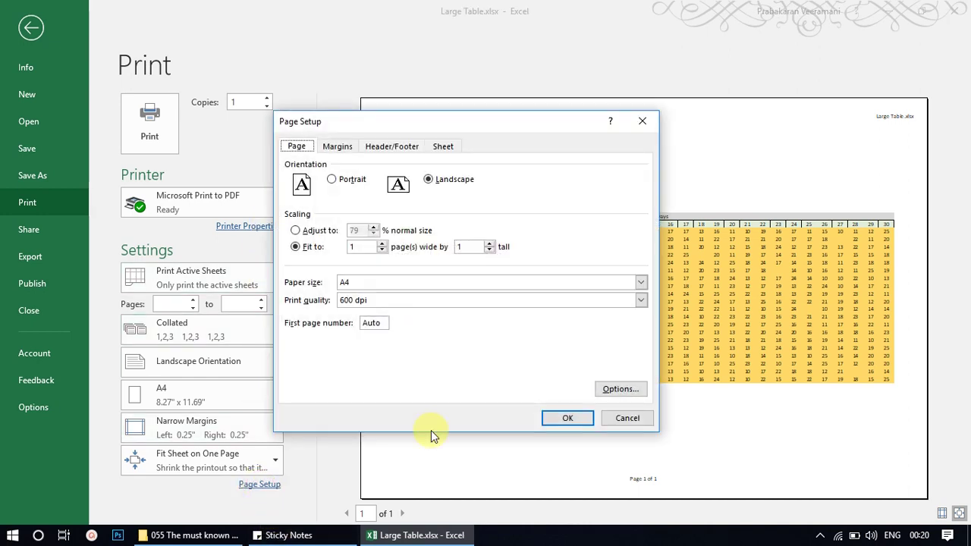
drag(551, 125, 374, 137)
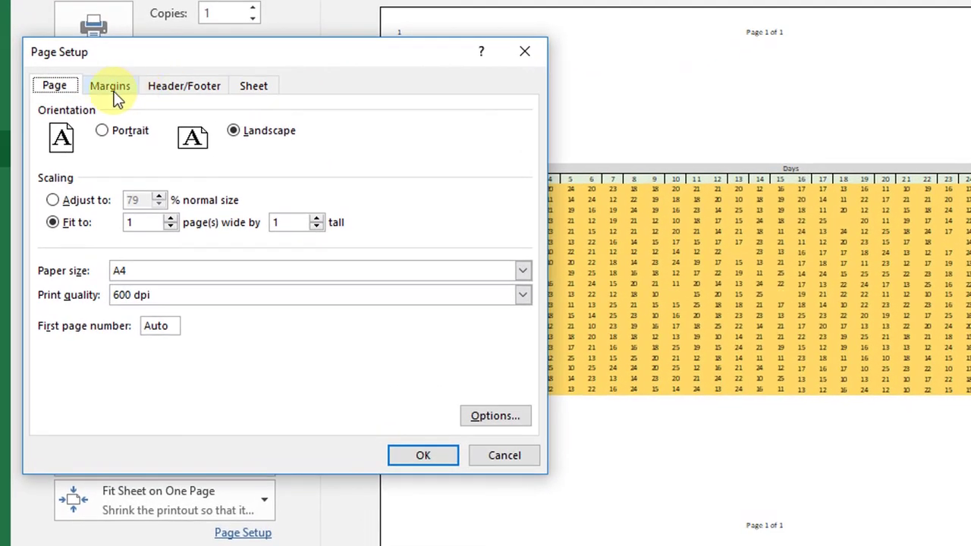
click(239, 86)
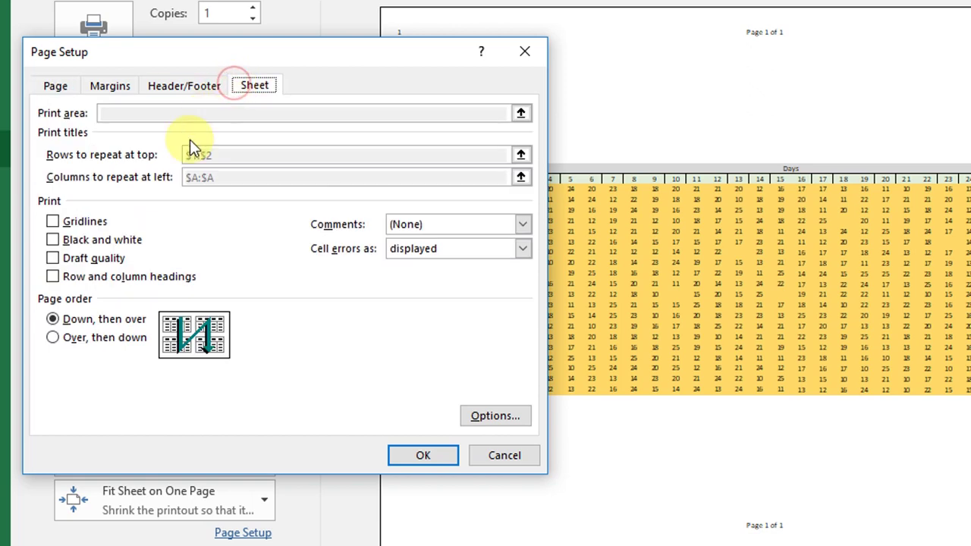
click(55, 240)
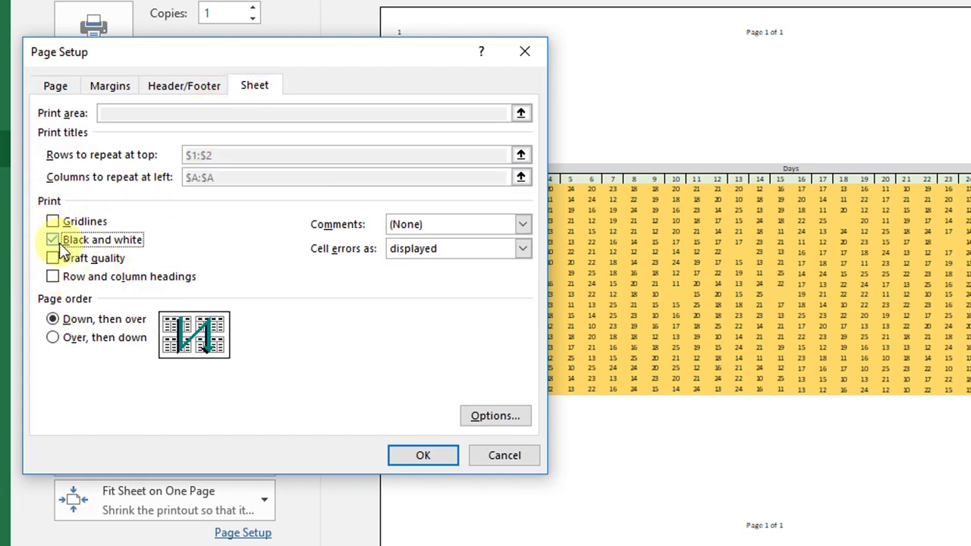
click(401, 453)
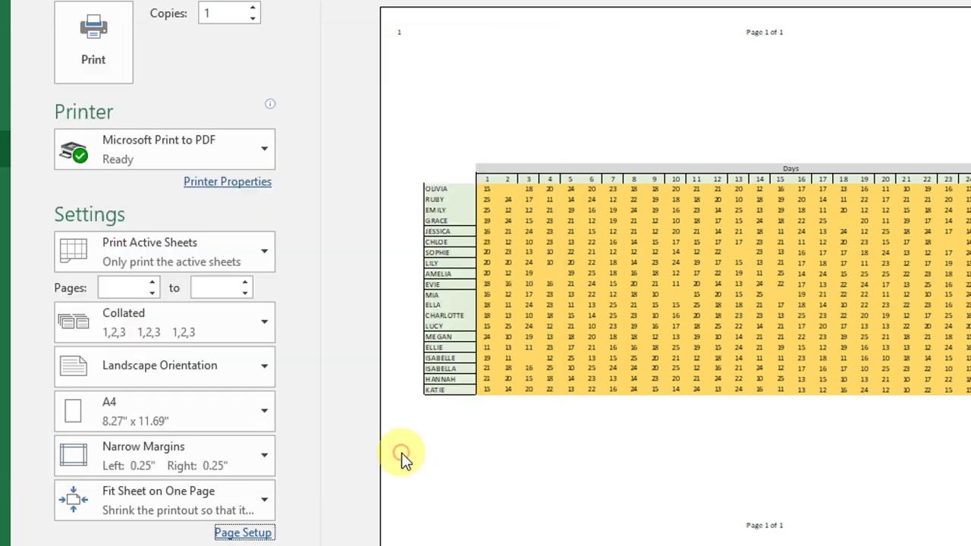